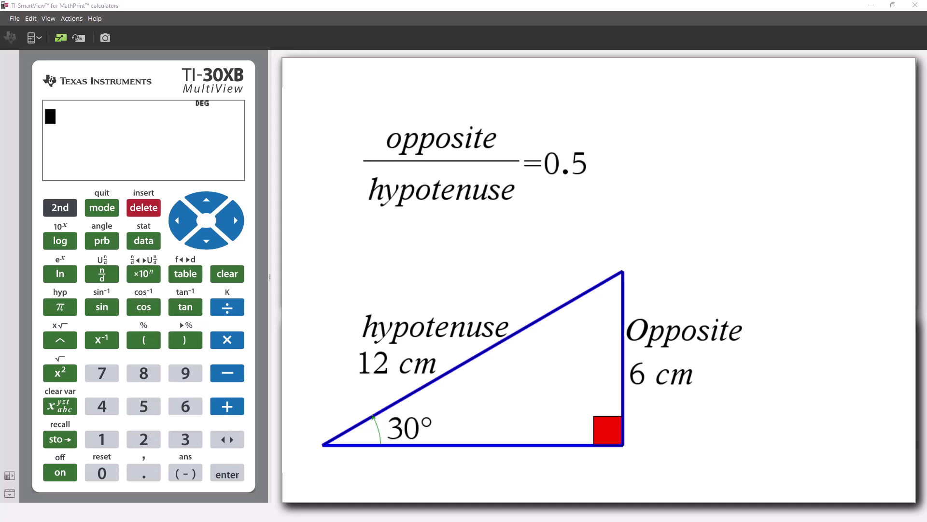
left_click_drag(629, 449, 674, 448)
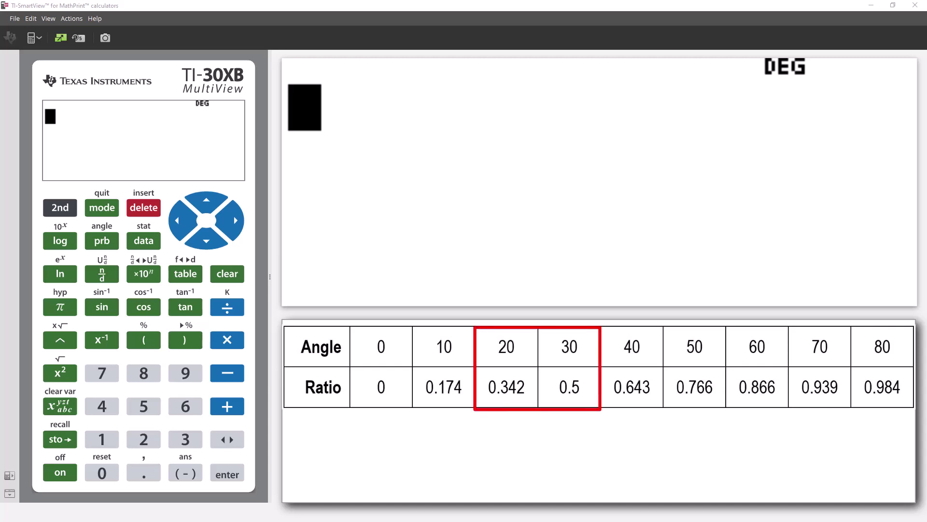
Calculate the sine of 25 degrees, closing the parenthesis after the angle
left_click(107, 306)
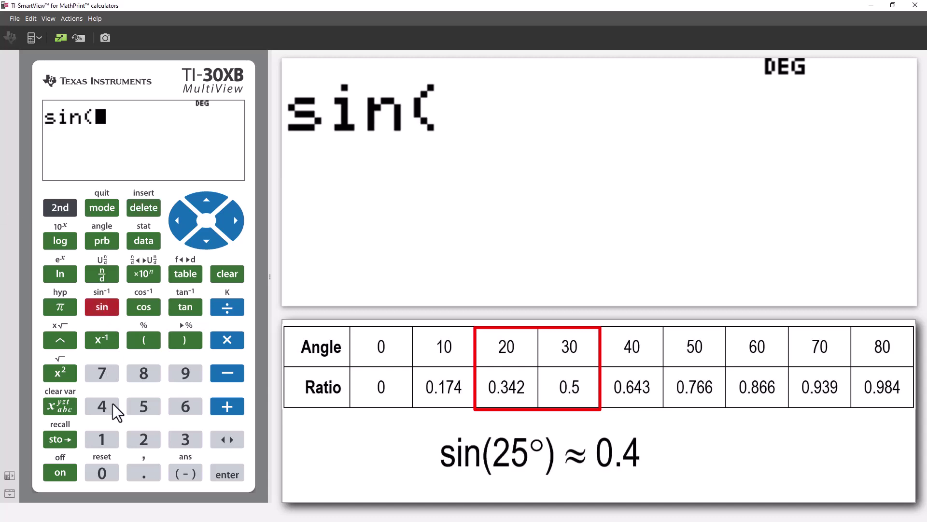
left_click(142, 440)
left_click(148, 407)
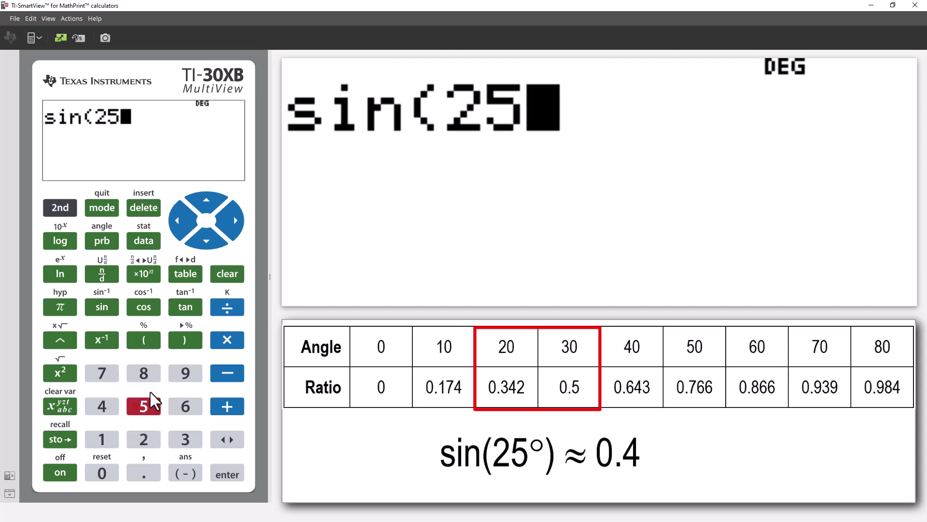
left_click(188, 338)
left_click(222, 473)
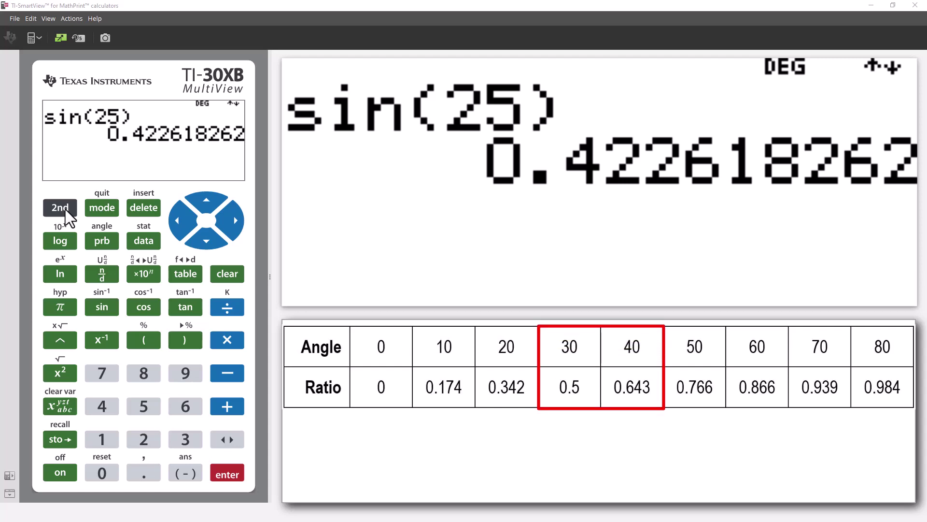
Calculate the angle whose sine ratio is 0.6 using inverse sine
left_click(66, 210)
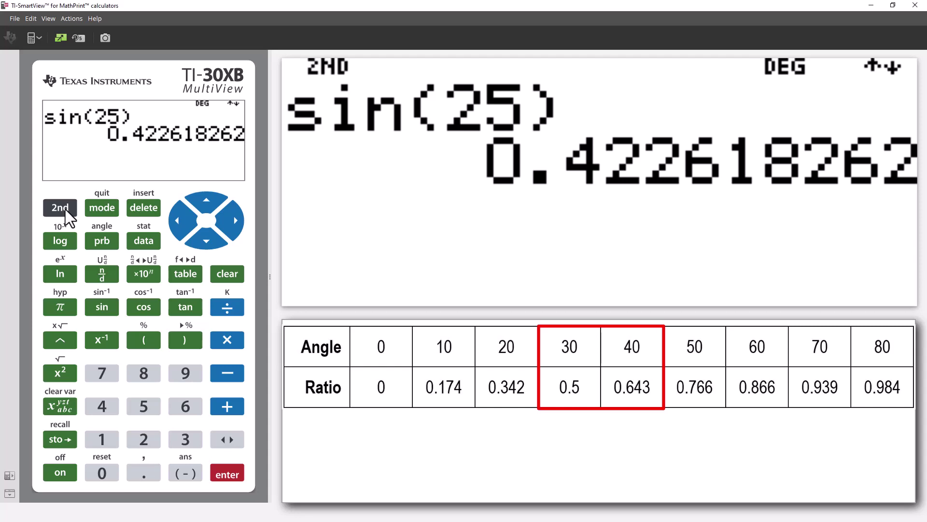
left_click(100, 306)
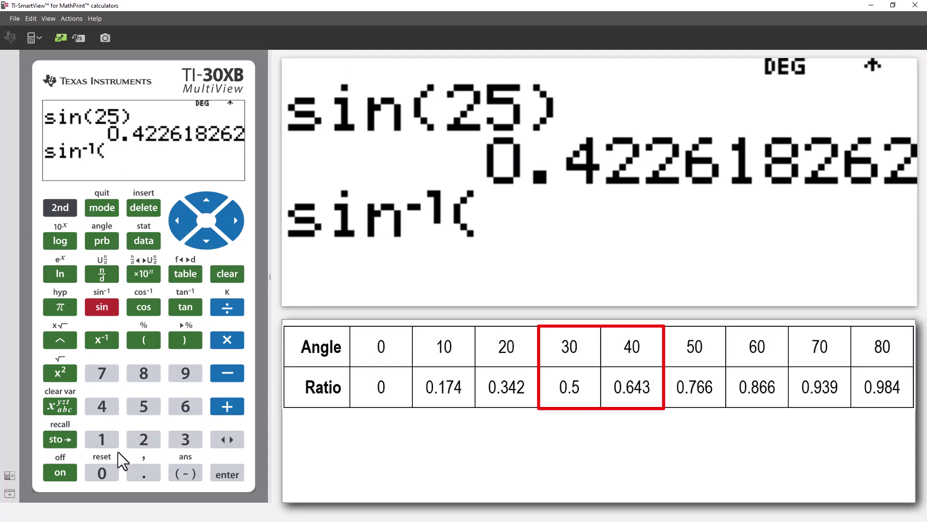
left_click(109, 468)
left_click(140, 475)
left_click(186, 408)
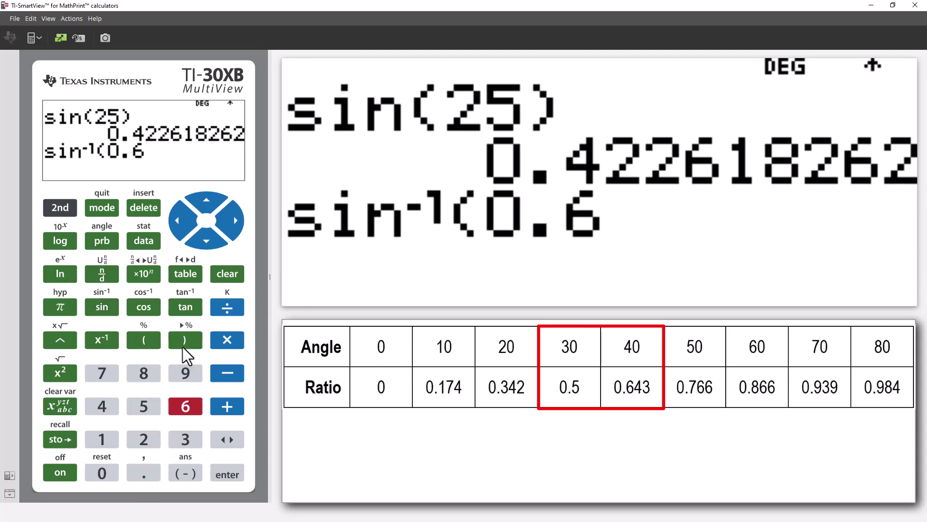
left_click(183, 337)
left_click(226, 472)
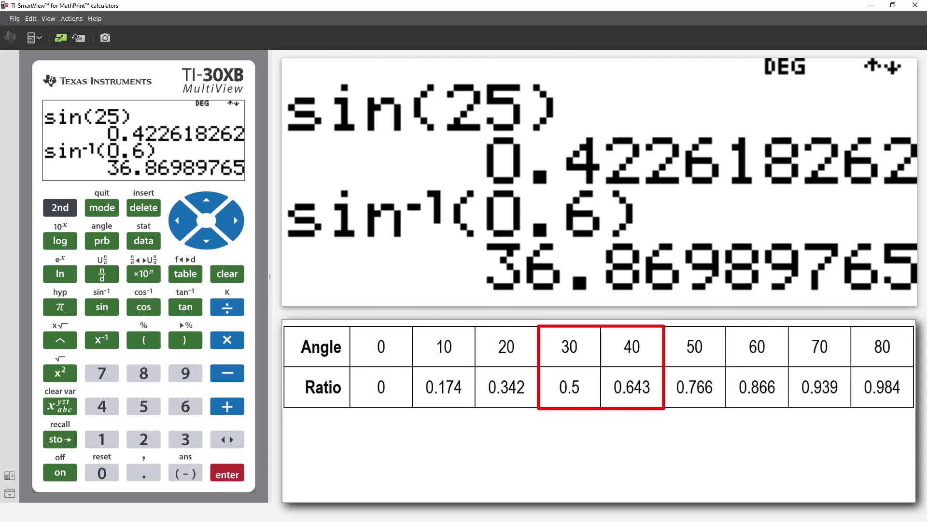
Divide the opposite side by the hypotenuse, 5 ÷ 7, to get the triangle's sine ratio
left_click(140, 405)
left_click(216, 311)
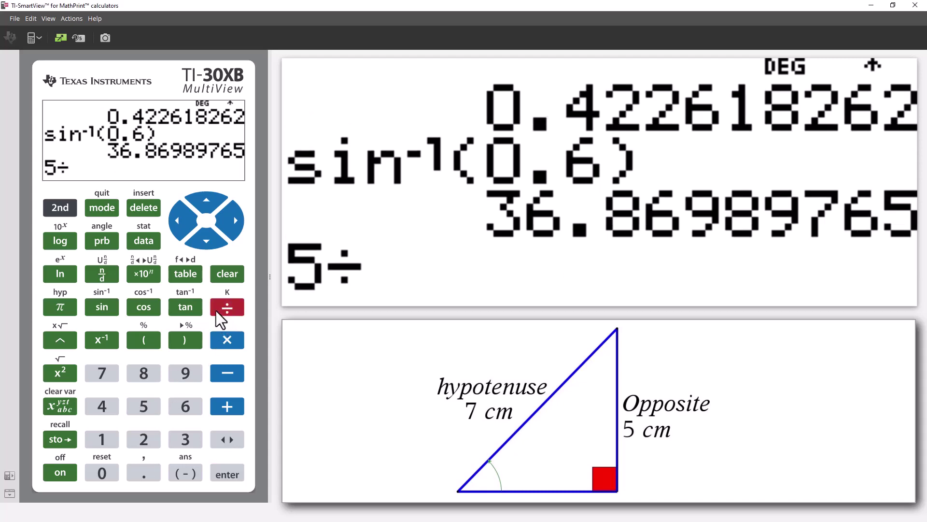
left_click(107, 369)
left_click(228, 471)
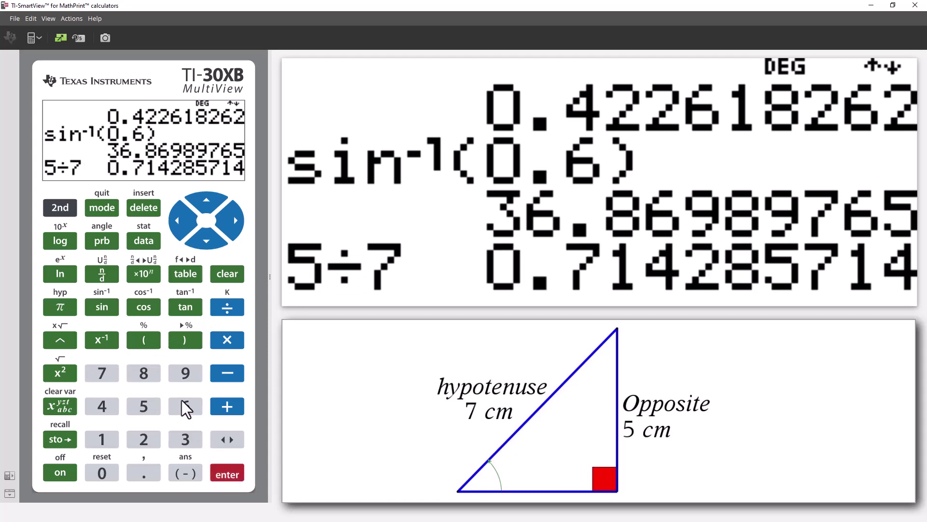
Calculate the inverse sine of the 5÷7 result, recalling that decimal from the calculation history
left_click(60, 206)
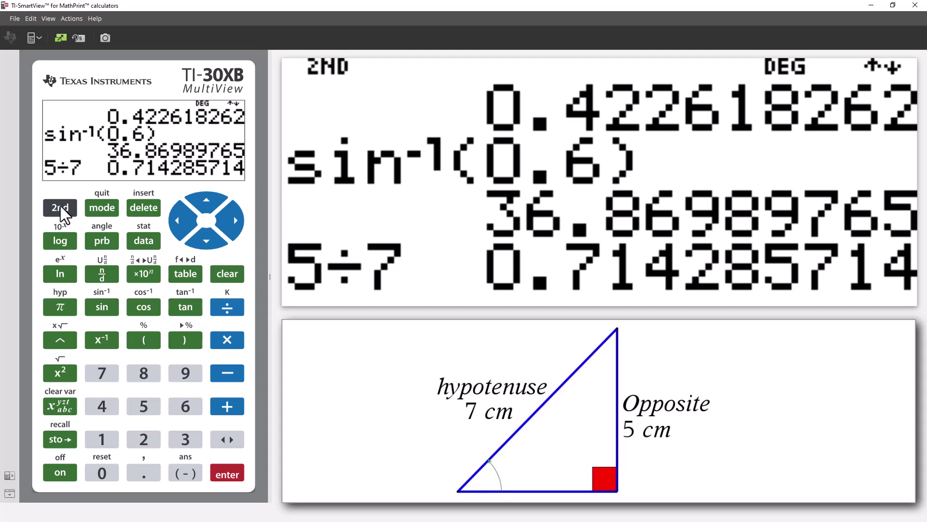
left_click(111, 308)
left_click(212, 205)
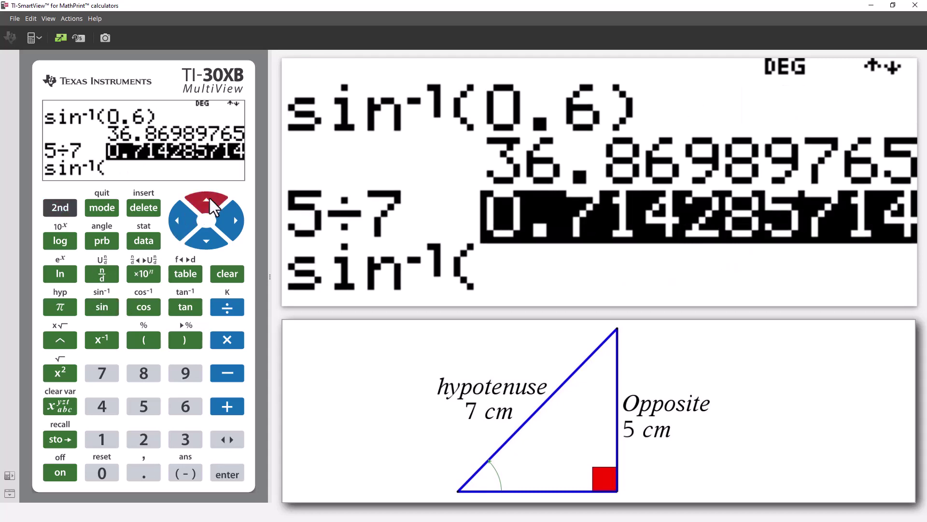
left_click(227, 472)
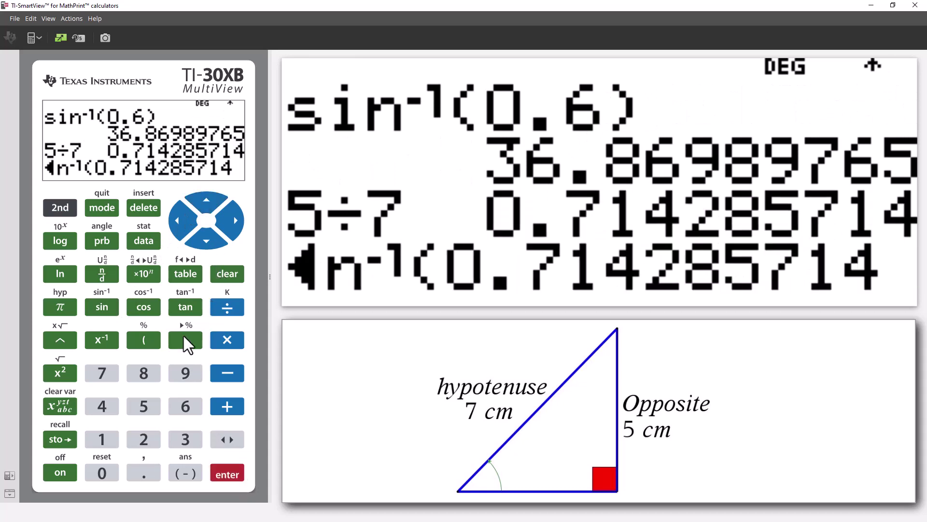
left_click(184, 338)
left_click(222, 474)
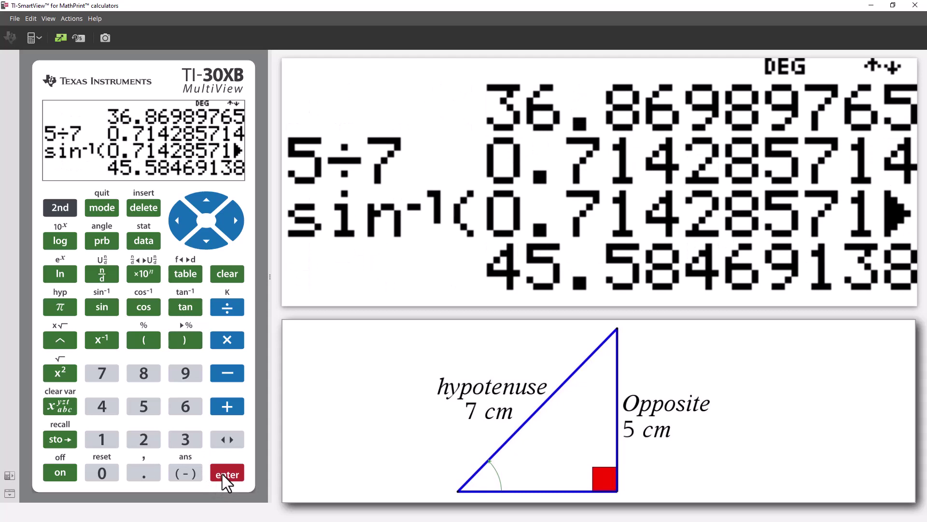
Calculate the inverse sine of 5/7 directly, entering the ratio as a stacked fraction
left_click(63, 209)
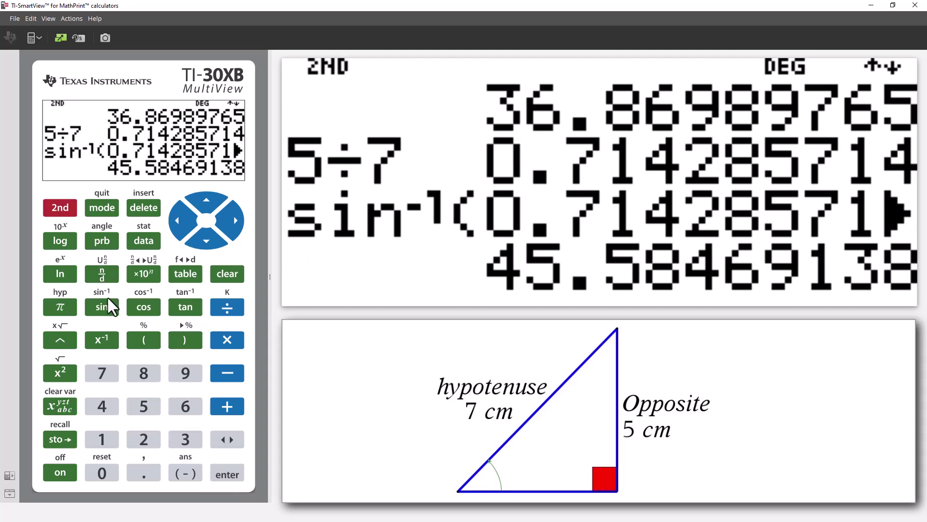
left_click(108, 304)
left_click(106, 274)
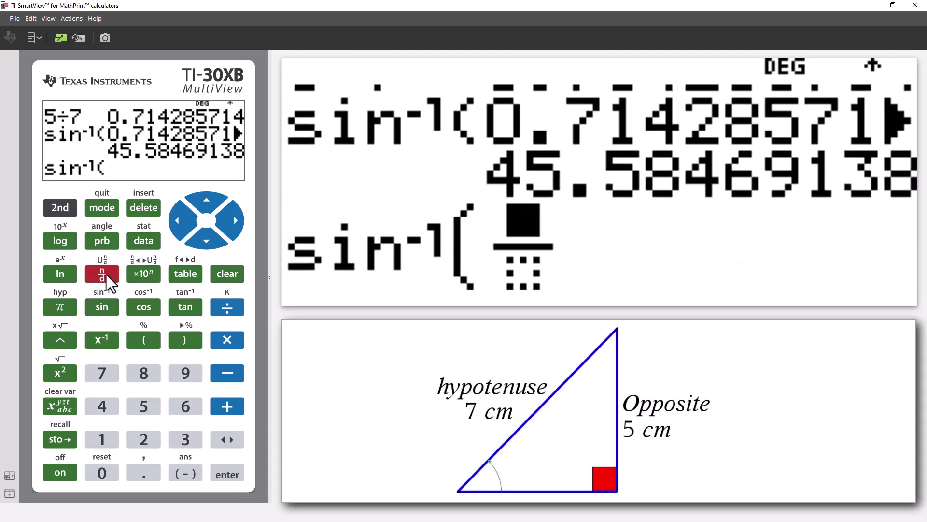
left_click(140, 401)
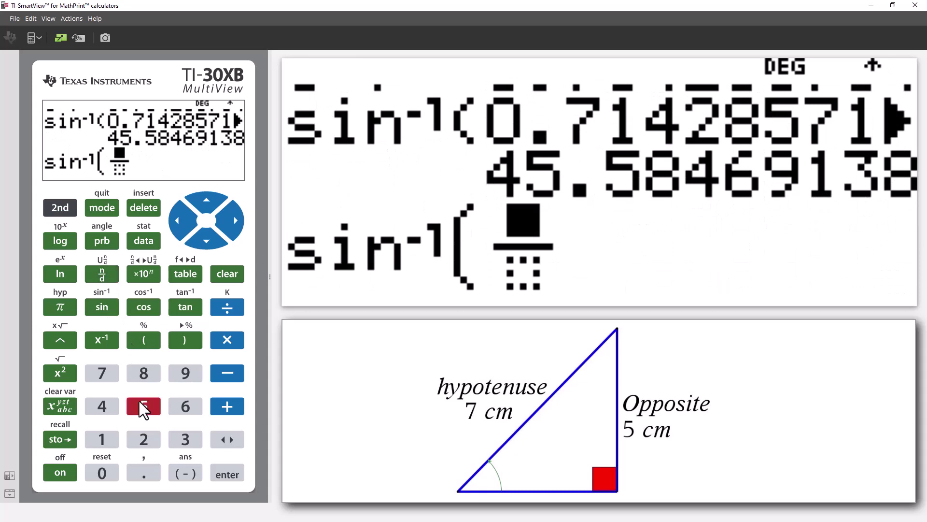
left_click(199, 248)
left_click(107, 373)
left_click(230, 225)
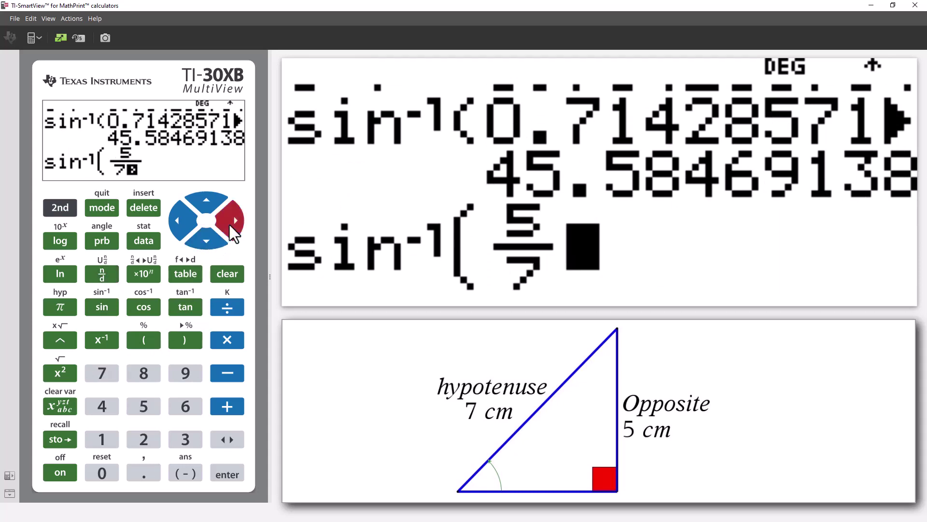
left_click(195, 344)
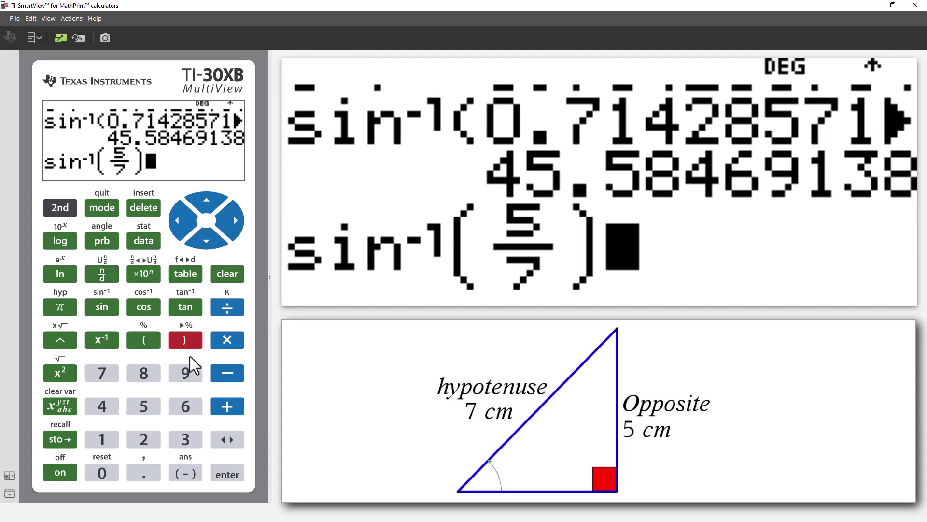
left_click(216, 474)
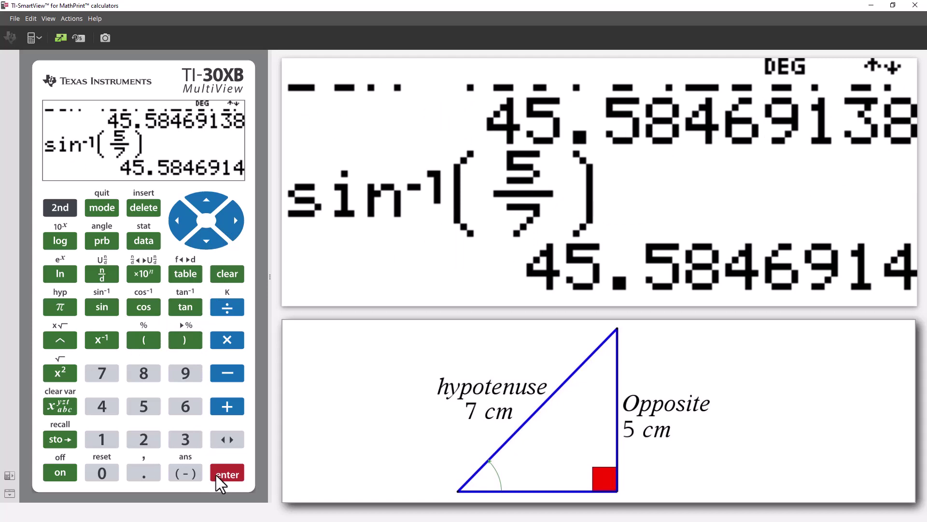
Convert the last angle result to degrees, minutes and seconds with the DMS conversion
left_click(68, 210)
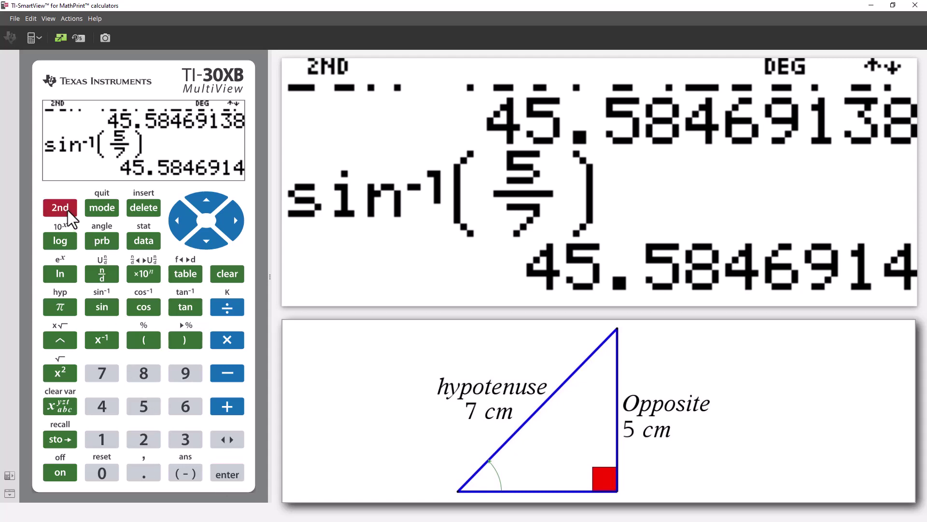
left_click(99, 242)
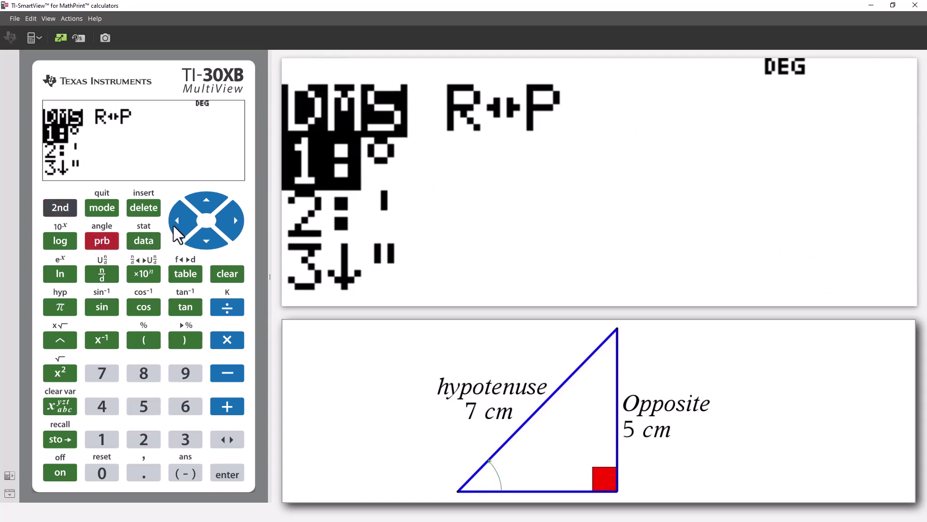
left_click(217, 246)
left_click(218, 246)
left_click(217, 246)
left_click(217, 246)
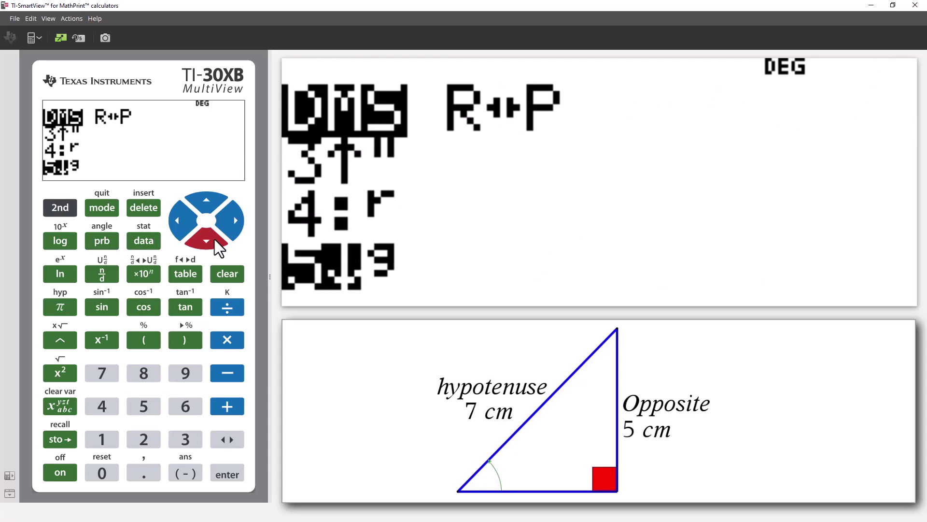
left_click(218, 247)
left_click(233, 467)
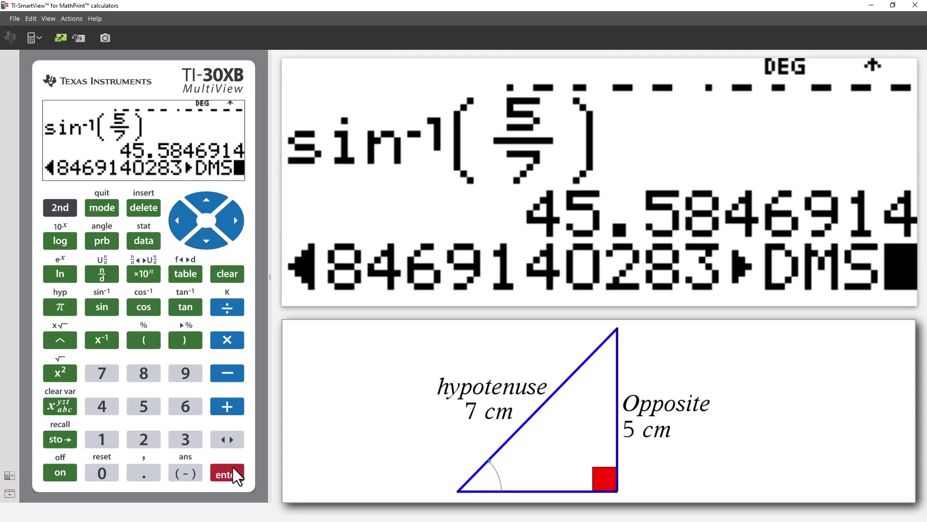
left_click(233, 467)
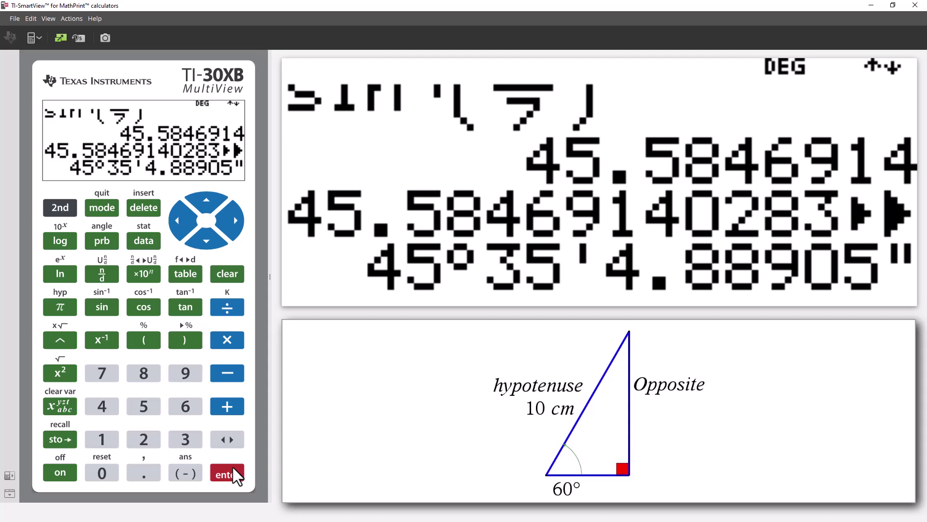
Calculate the sine of 60 degrees and switch the exact result to decimal form
left_click(111, 309)
left_click(183, 404)
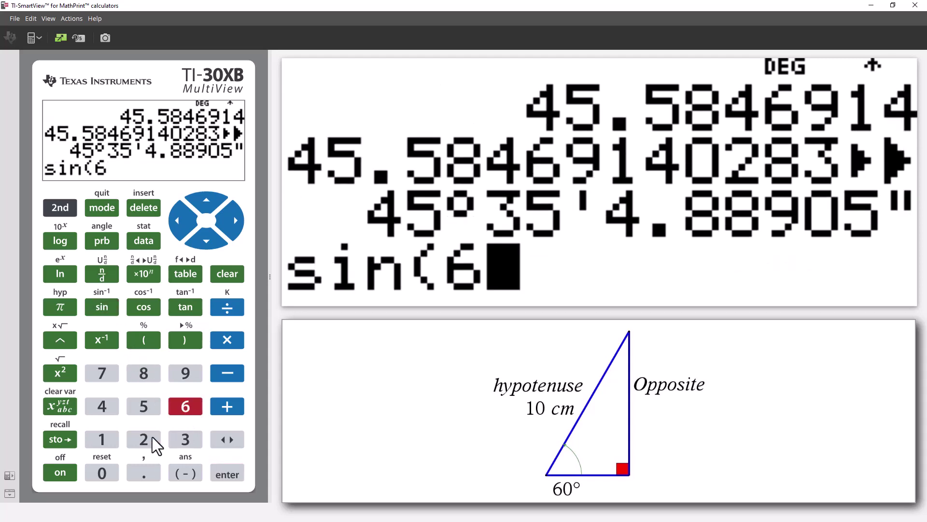
left_click(102, 473)
left_click(185, 339)
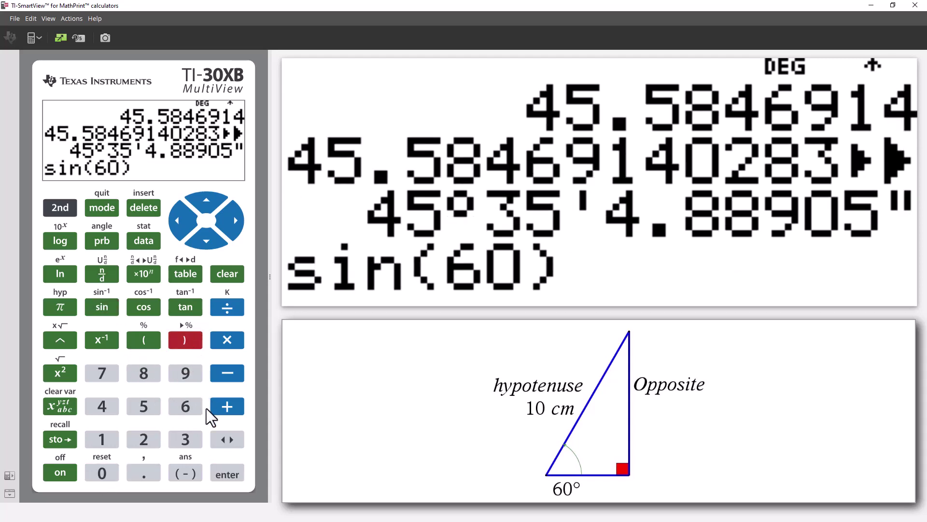
left_click(221, 471)
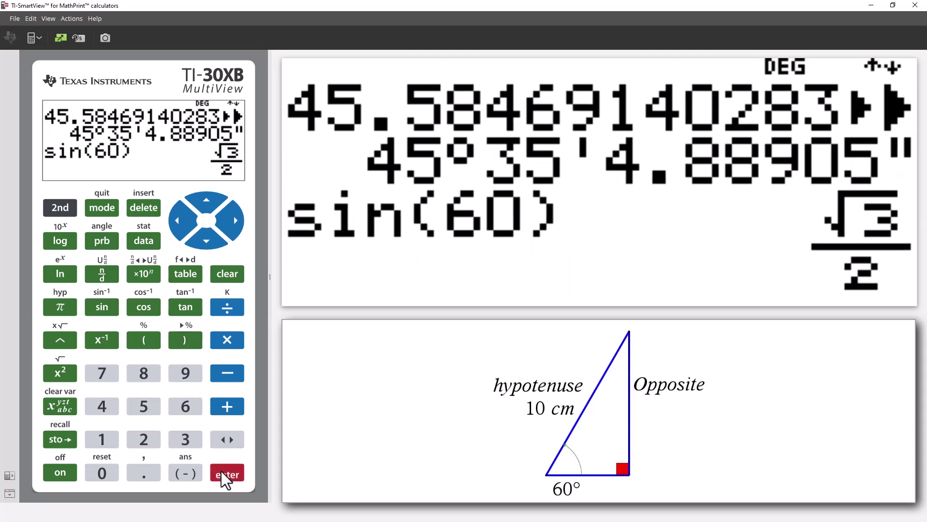
left_click(228, 438)
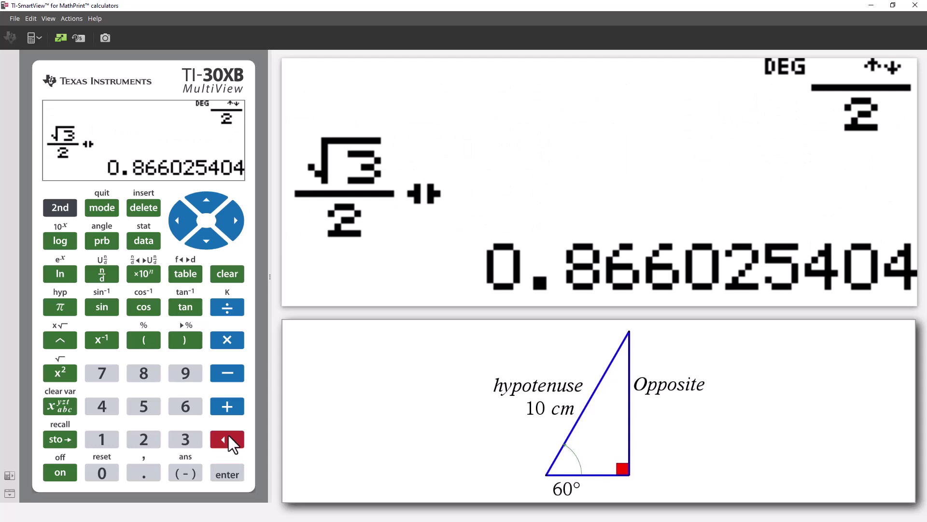
Multiply the 10 cm hypotenuse by the decimal sine value recalled from history to find the opposite side
left_click(102, 439)
left_click(102, 473)
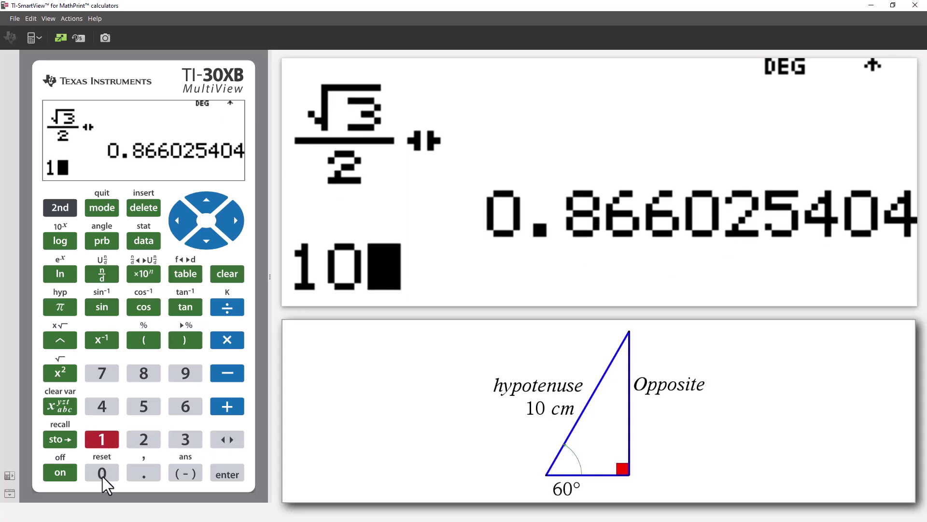
left_click(224, 339)
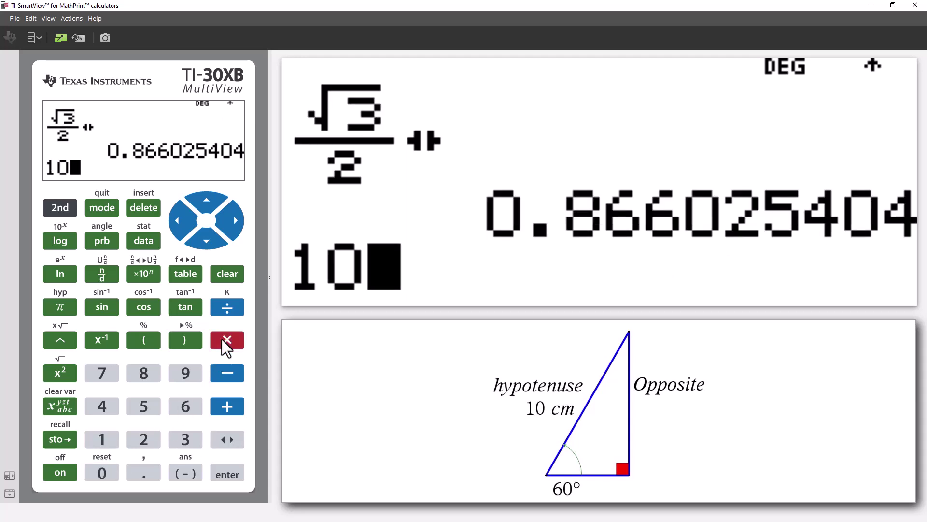
left_click(210, 204)
left_click(222, 474)
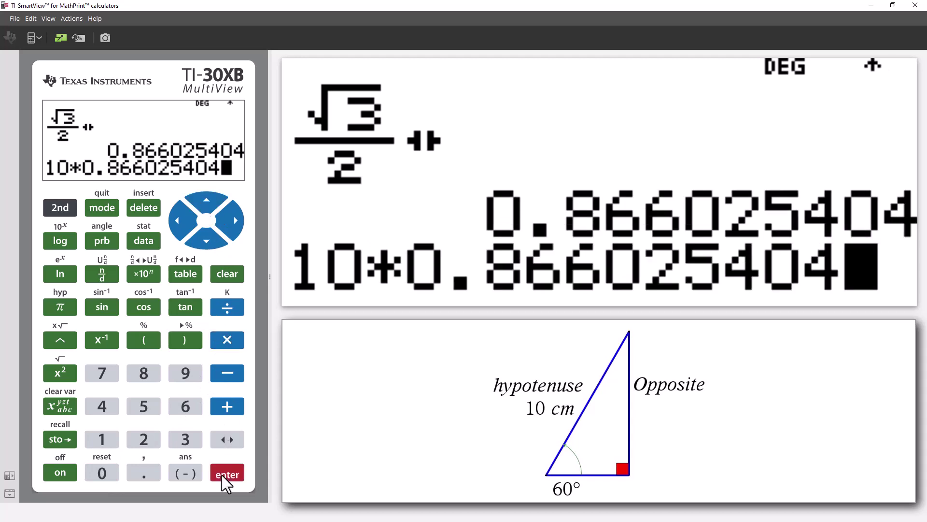
left_click(221, 474)
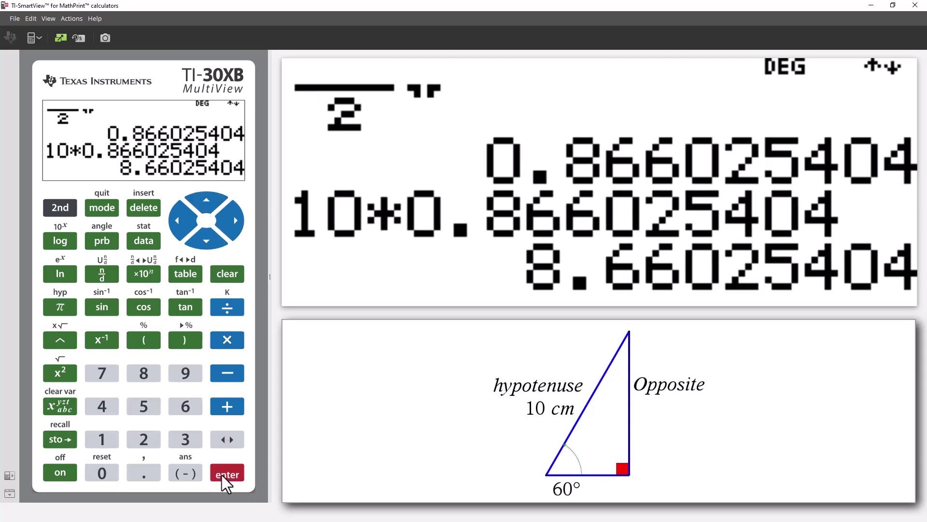